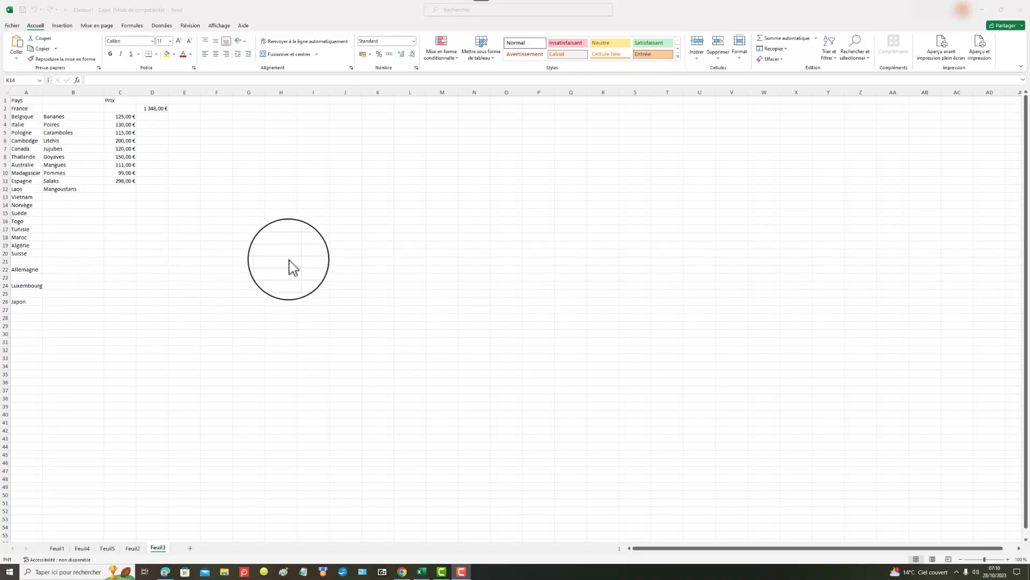
# - Select only the empty cells (Cellules vides) within the Pays column A
pyautogui.click(311, 236)
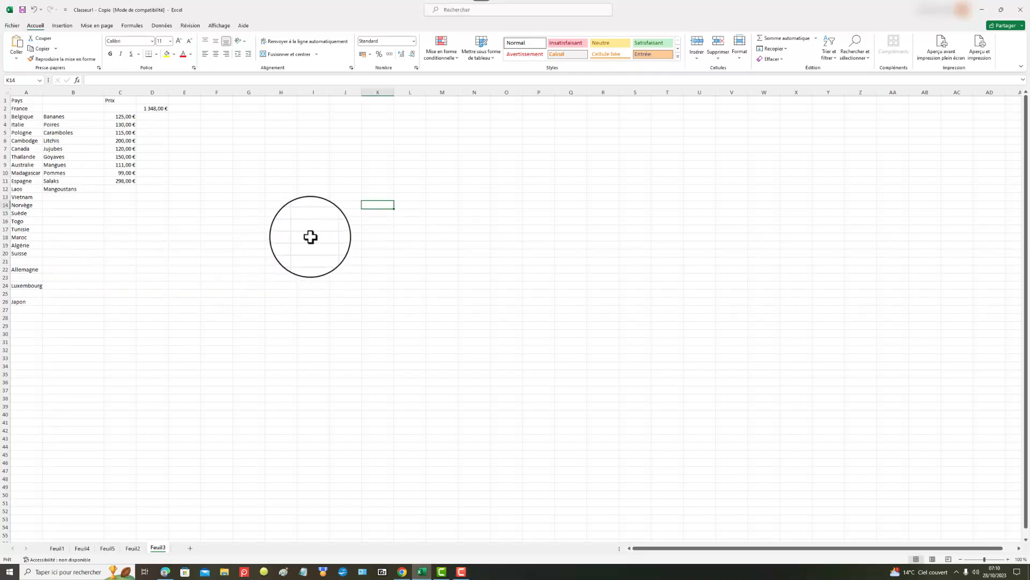
pyautogui.click(30, 90)
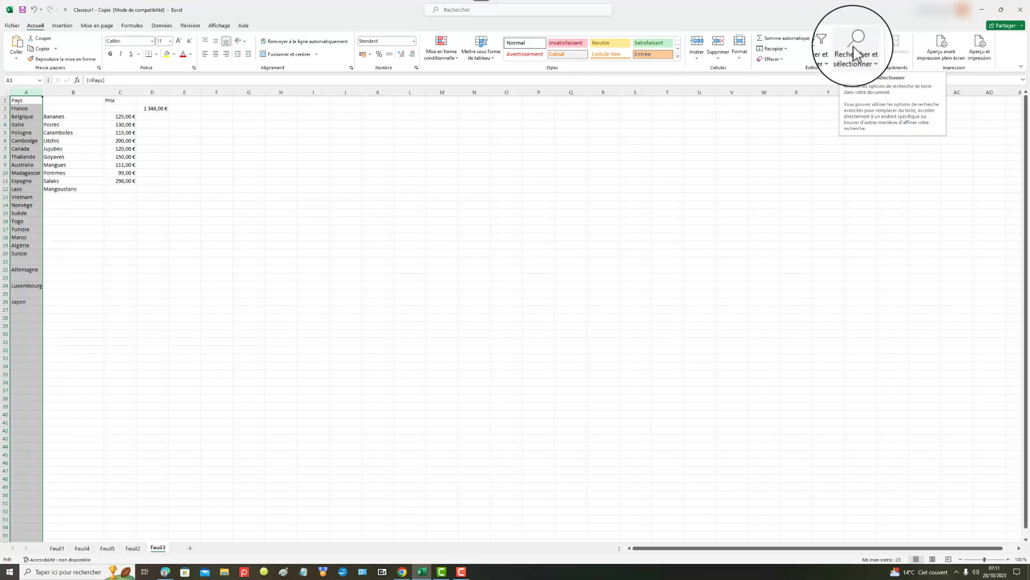
pyautogui.click(870, 65)
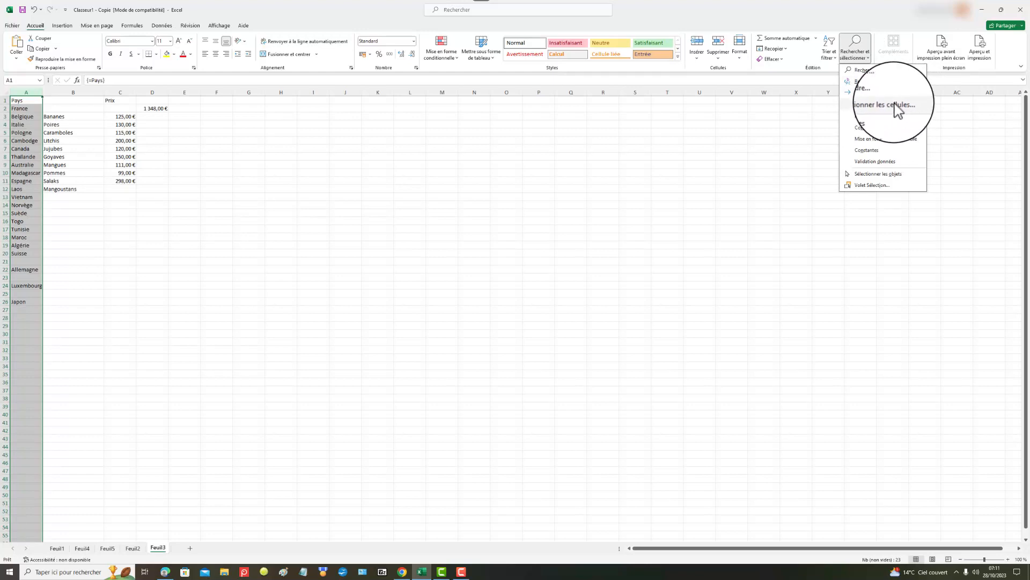
pyautogui.click(893, 104)
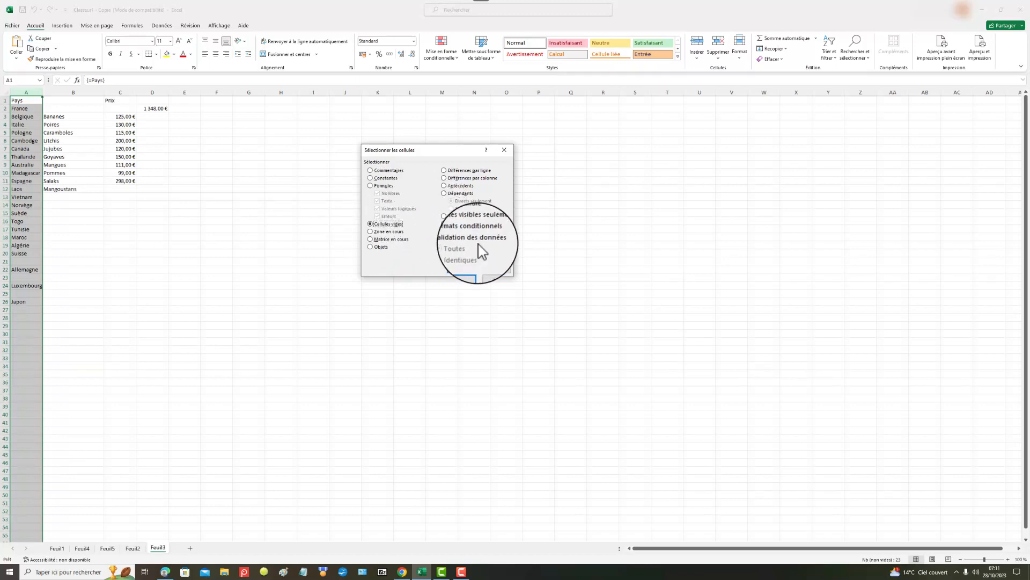
pyautogui.click(463, 269)
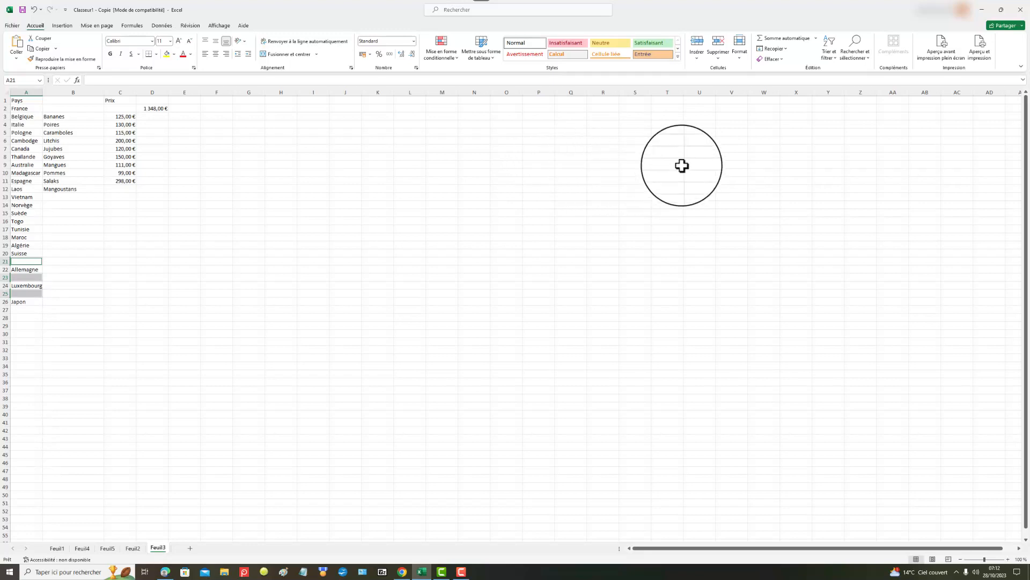
pyautogui.click(718, 61)
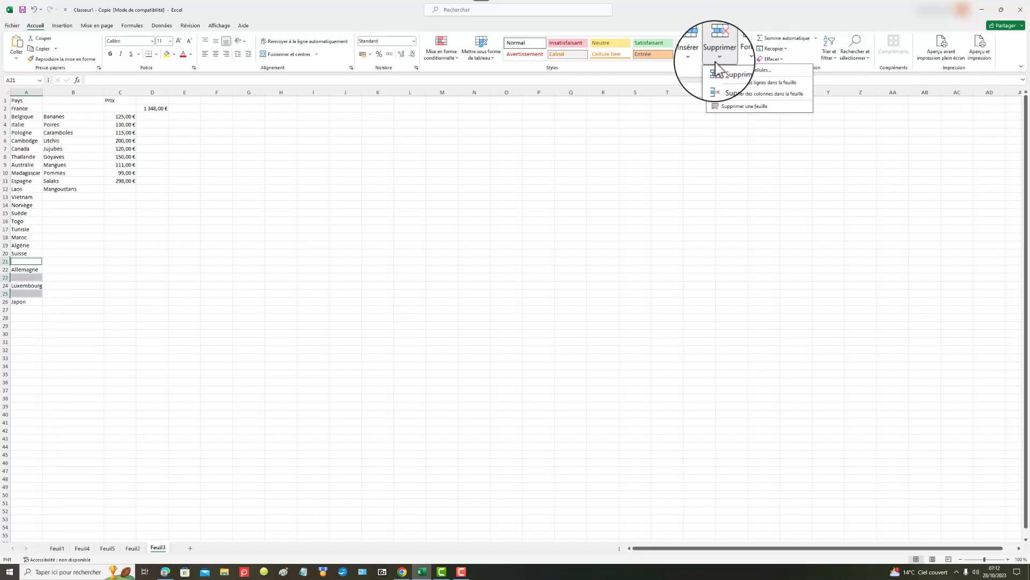
pyautogui.click(753, 72)
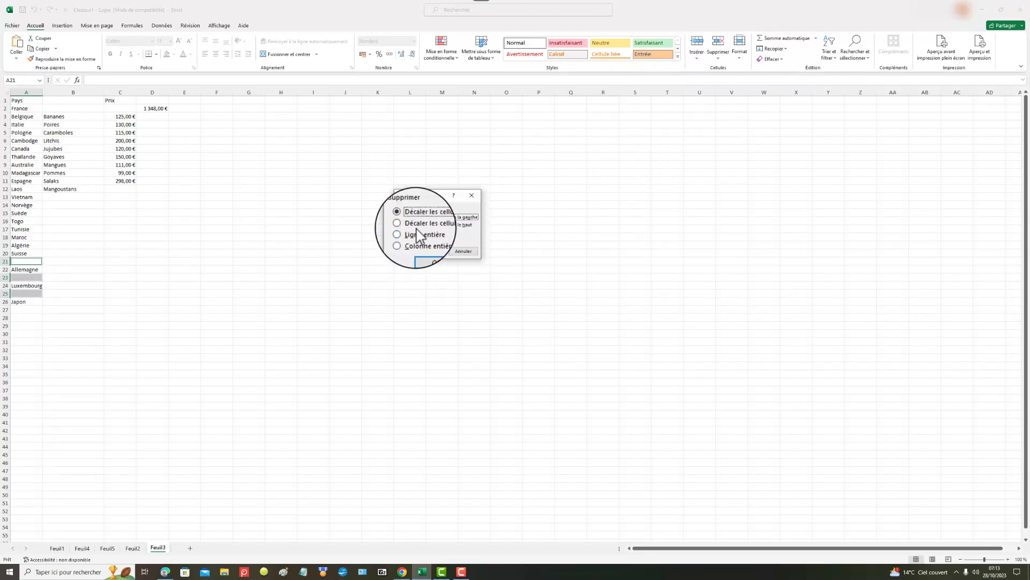
pyautogui.click(468, 250)
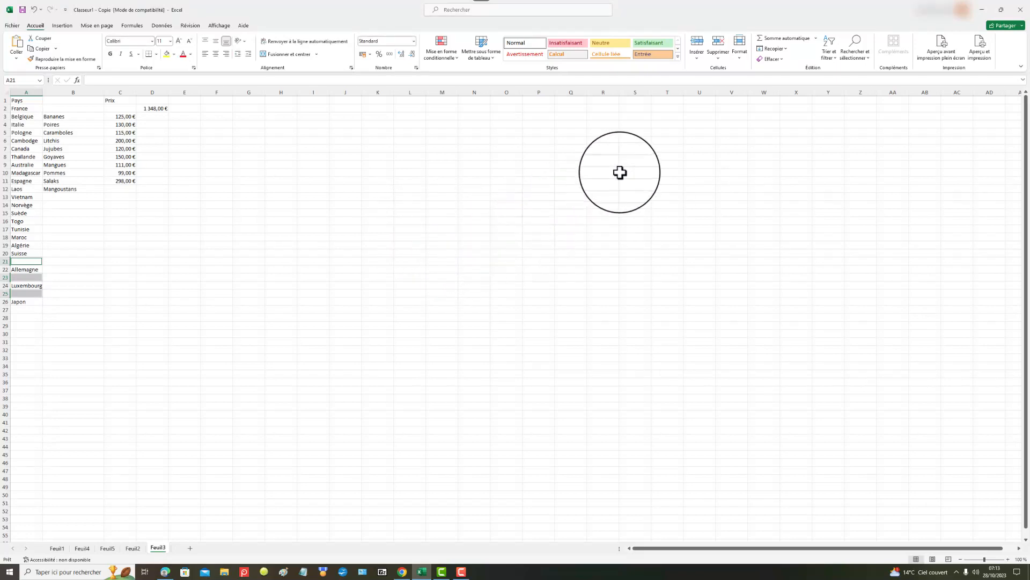
# - Delete the entire sheet rows of the selected blank cells between Suisse and Japon
pyautogui.click(718, 57)
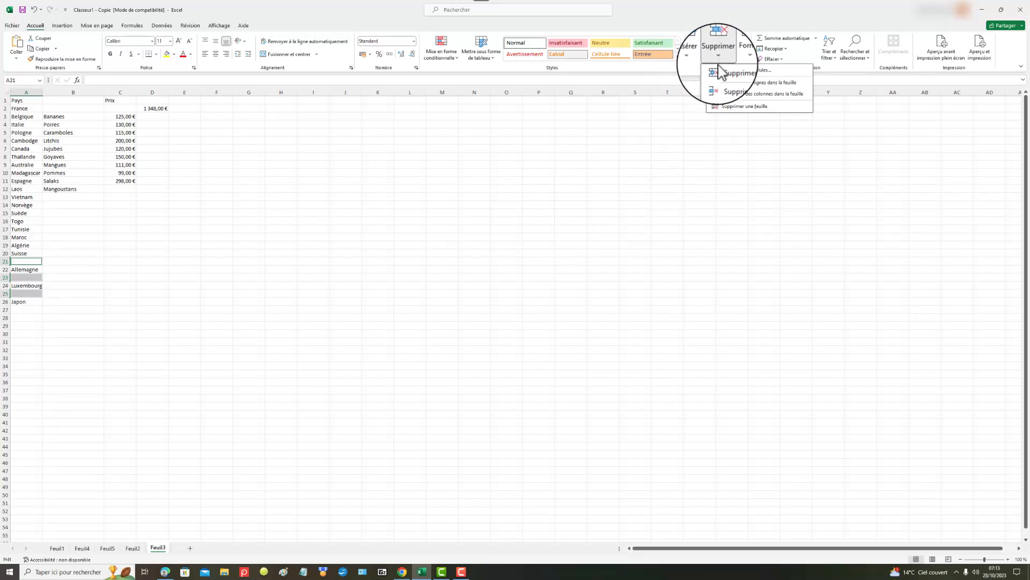
pyautogui.click(758, 85)
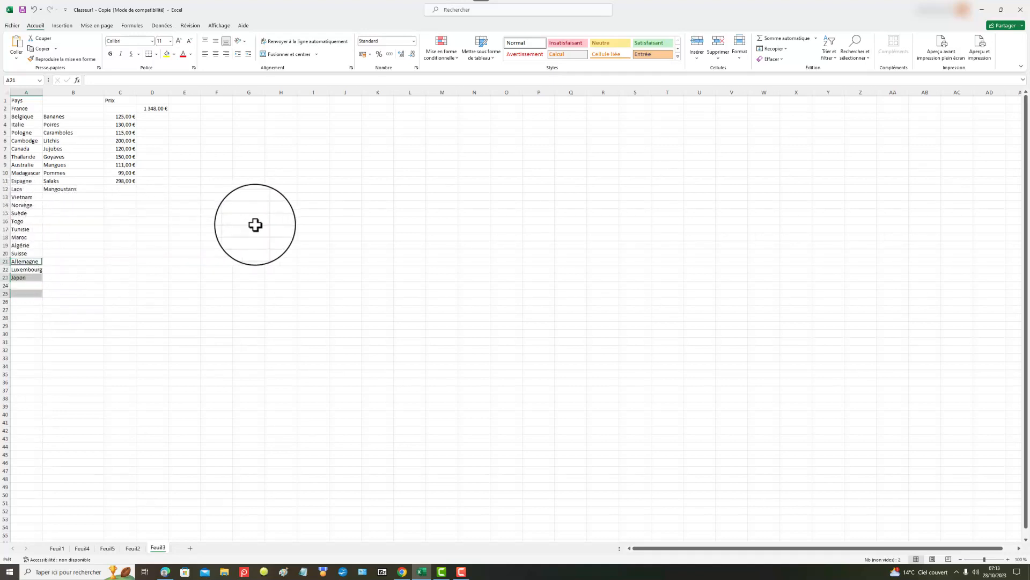
pyautogui.click(185, 220)
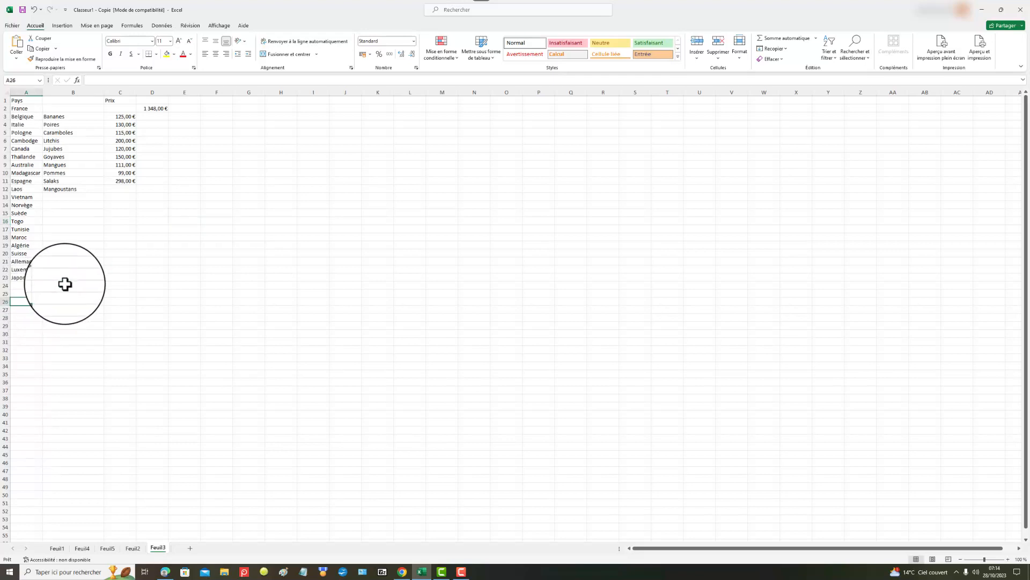
# - Enter the countries Kenya in A30, Angola in A40 and Finlande in A51
pyautogui.click(23, 334)
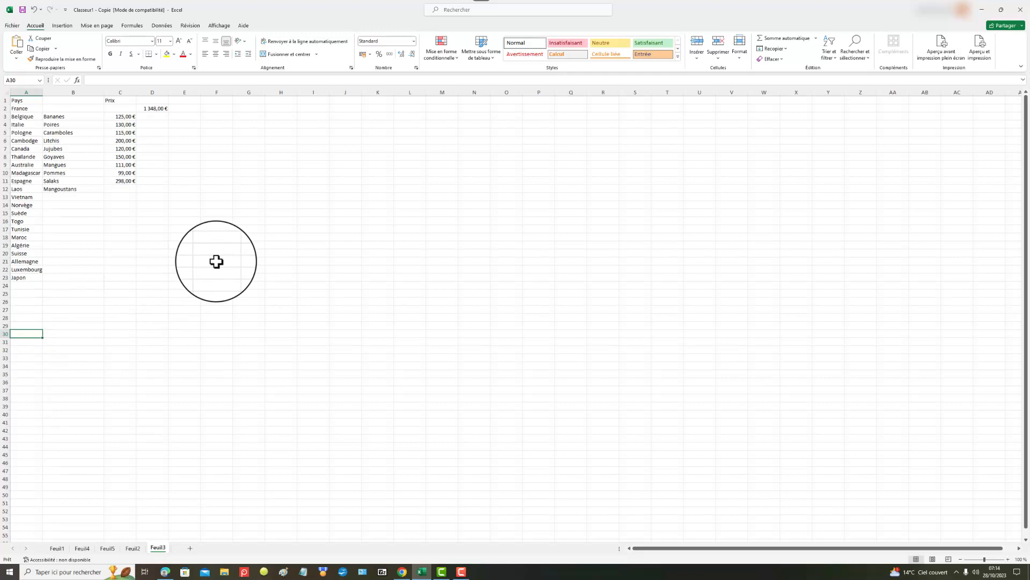
pyautogui.write('Kenya')
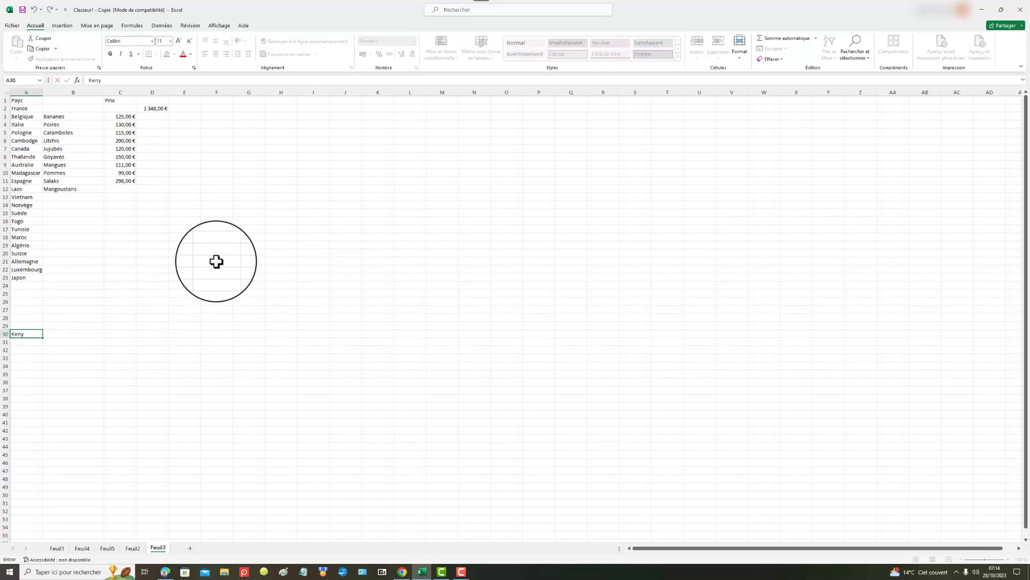
pyautogui.click(23, 414)
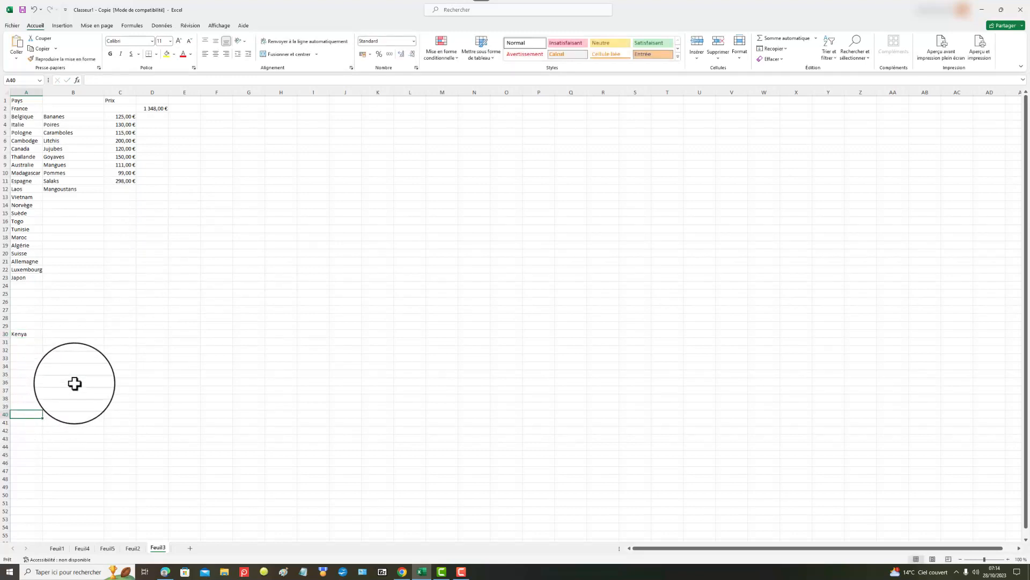
pyautogui.write('Angola')
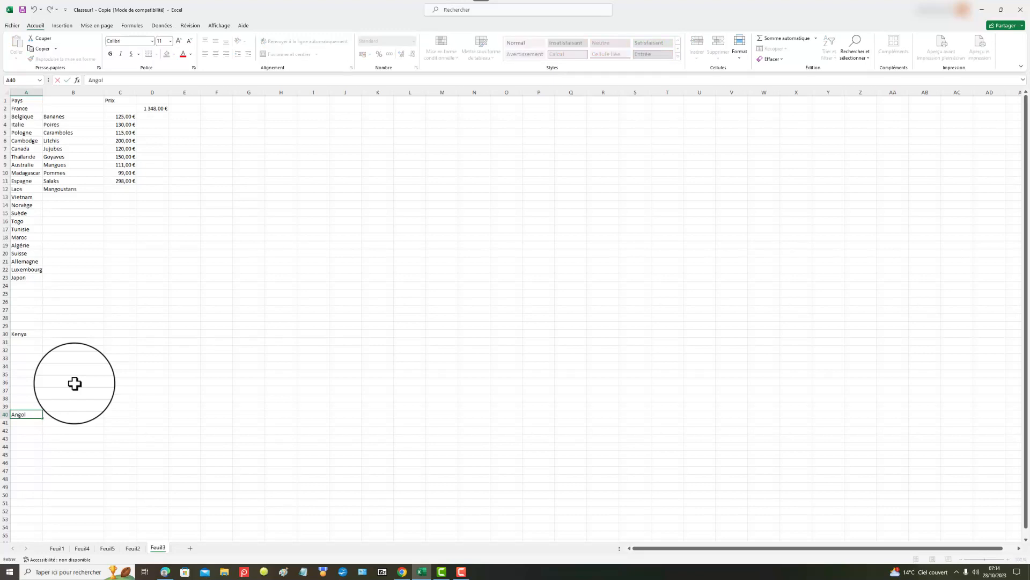
pyautogui.click(16, 505)
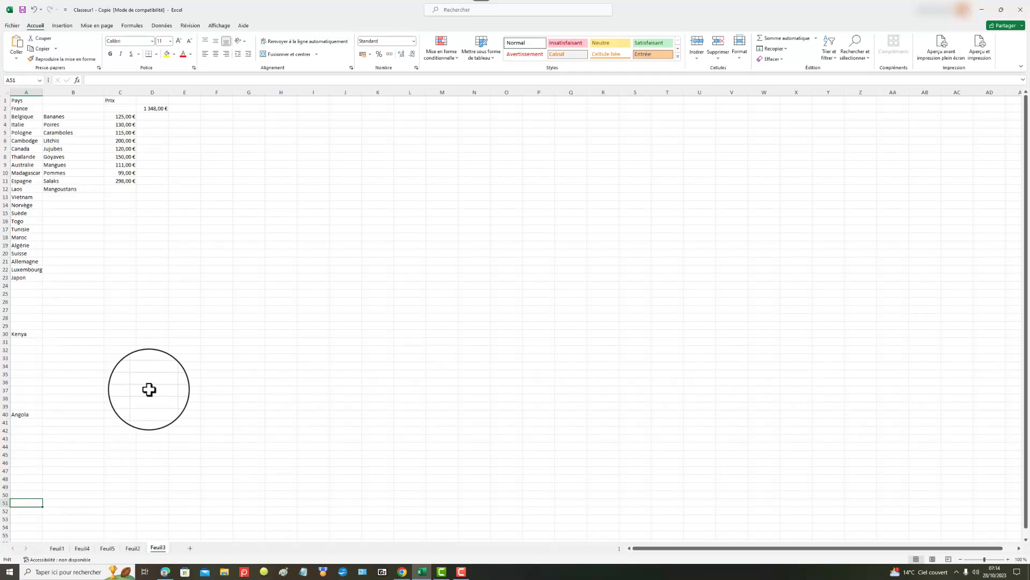
pyautogui.write('Finlande')
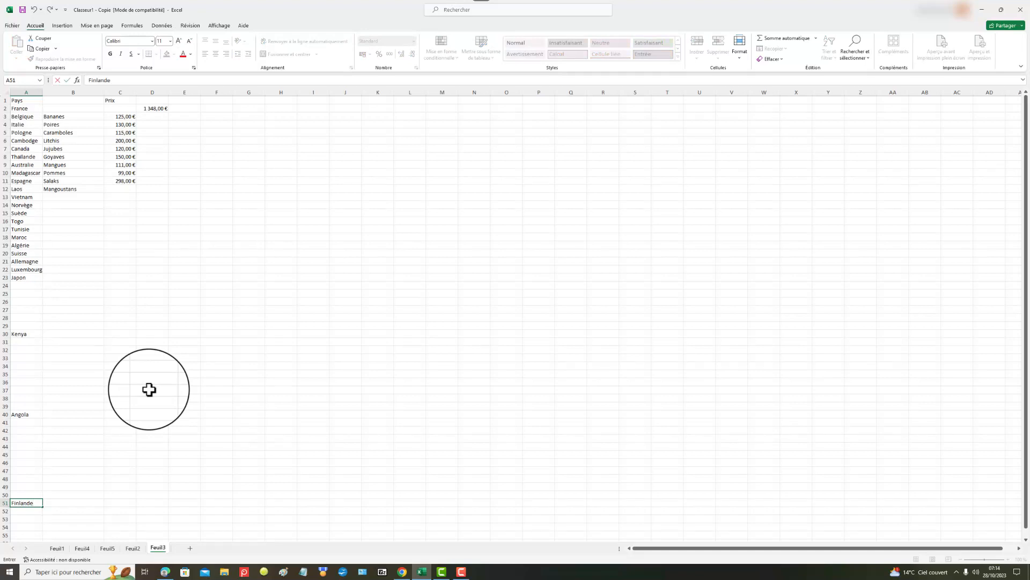
pyautogui.click(115, 391)
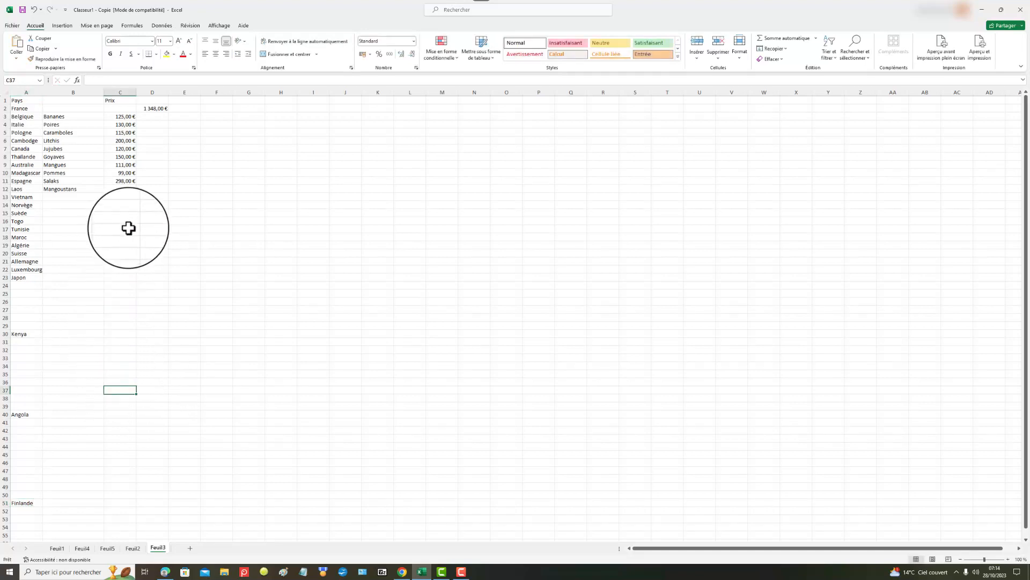
# - Select the empty cells (Cellules vides) of column A and delete their sheet rows to close the gaps before Kenya, Angola and Finlande
pyautogui.click(26, 92)
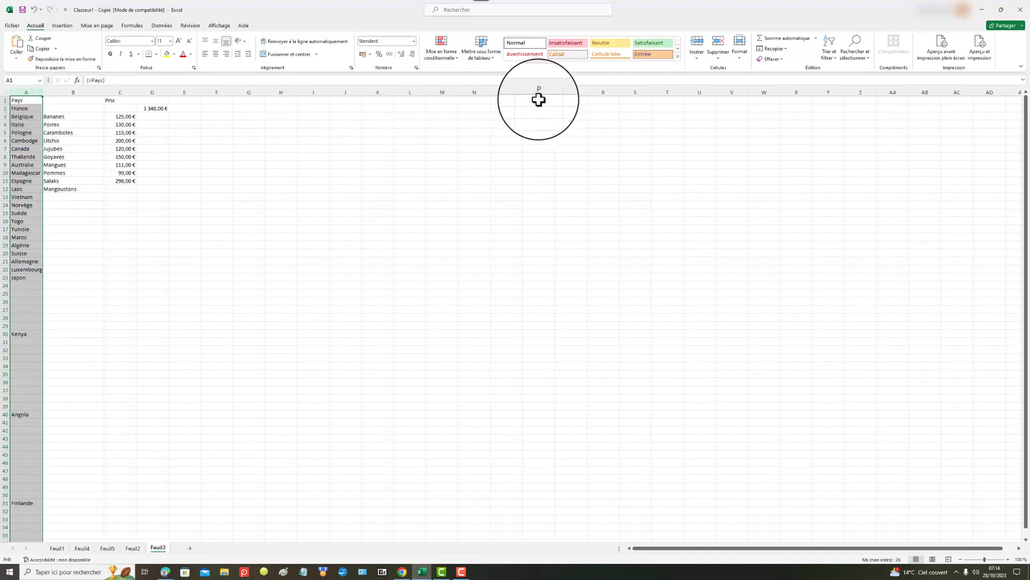
pyautogui.click(855, 54)
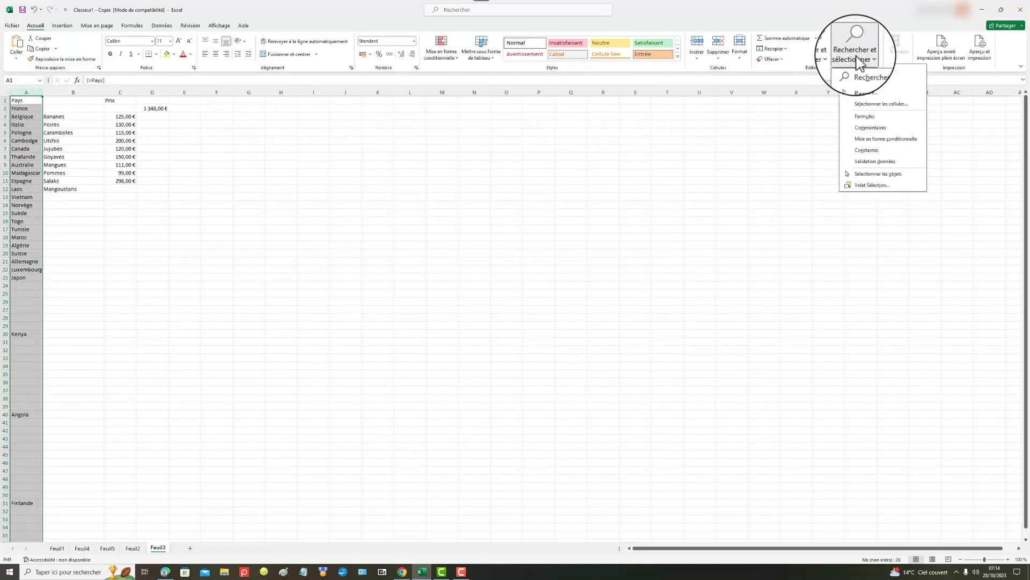
pyautogui.click(887, 108)
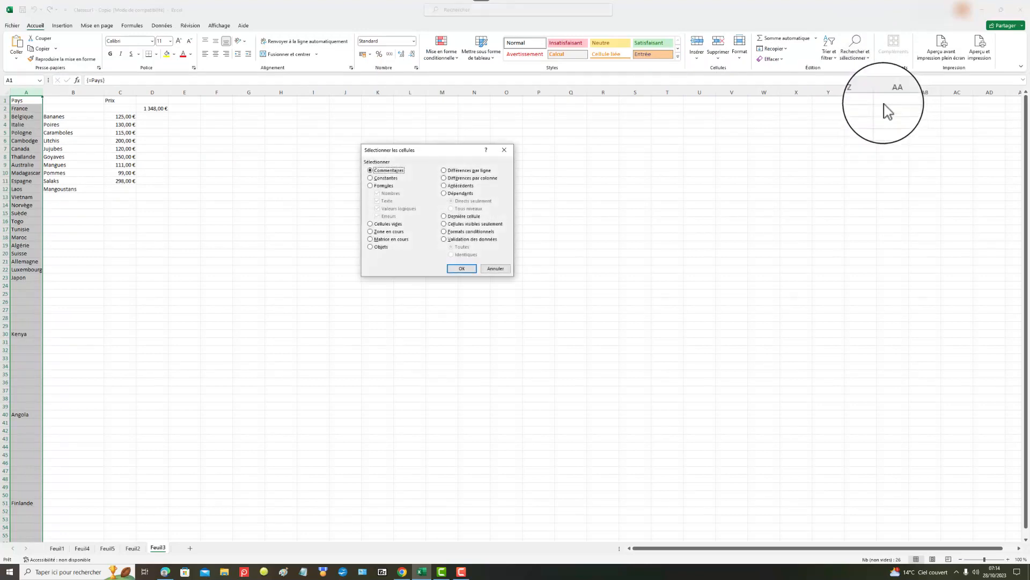
pyautogui.click(370, 225)
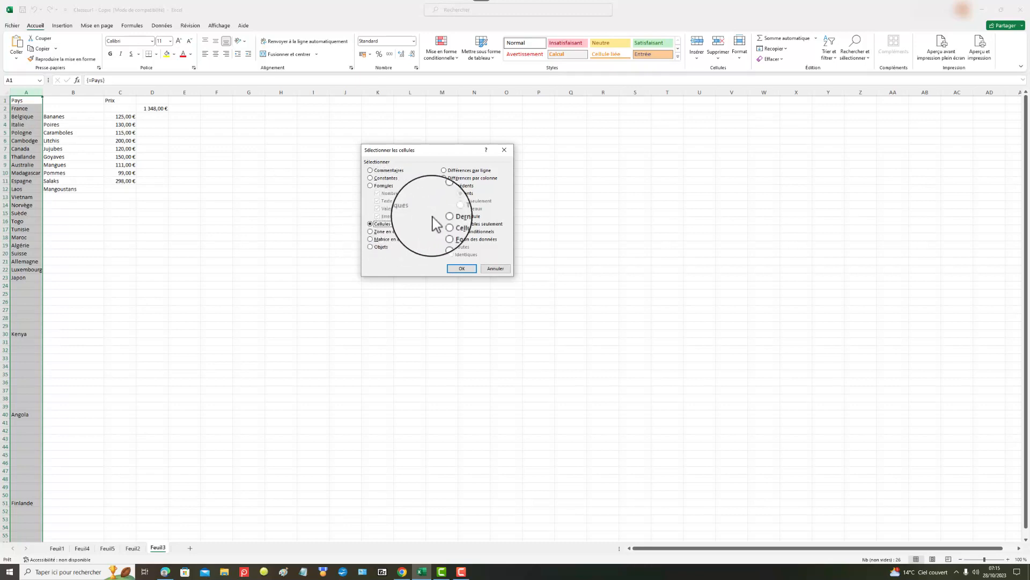
pyautogui.click(463, 268)
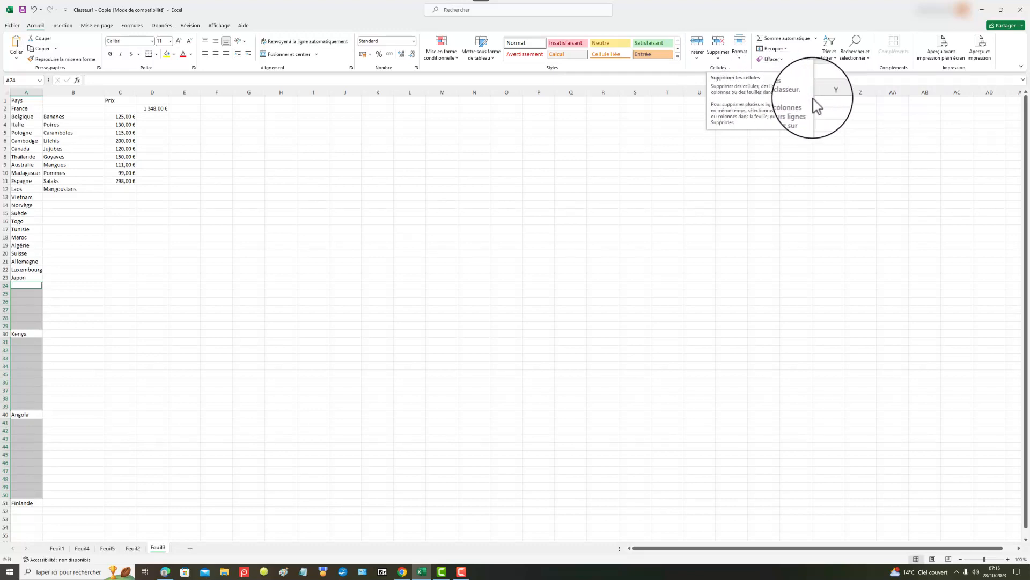
pyautogui.click(725, 68)
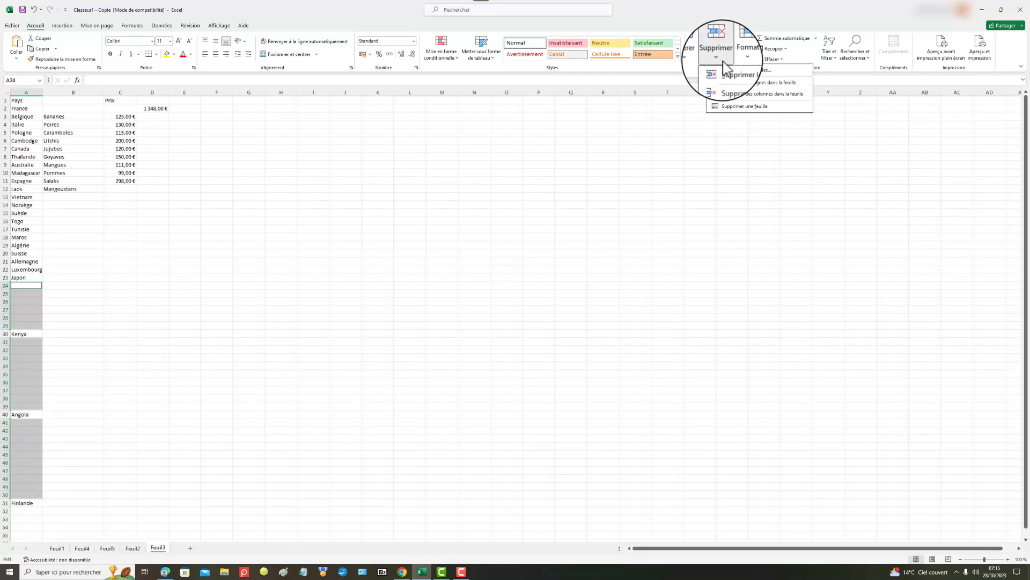
pyautogui.click(747, 83)
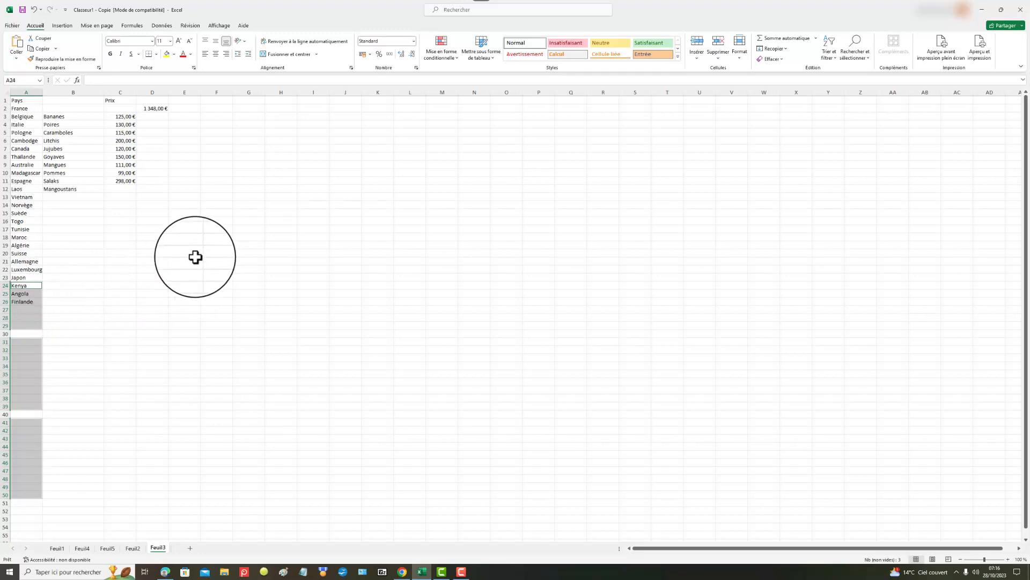
pyautogui.click(259, 246)
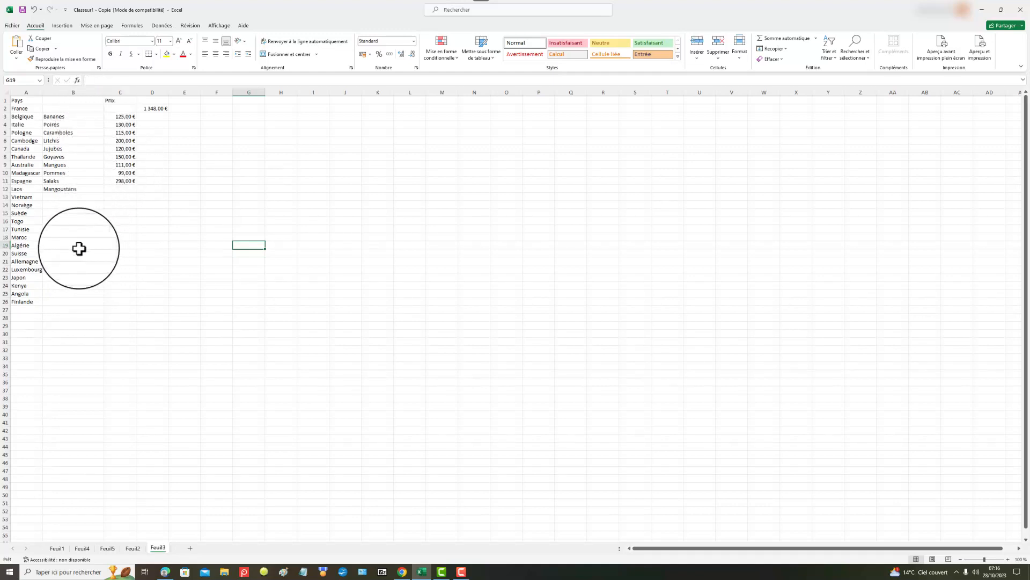
# - Enter Portugal in cell A28 and Ramboutans in cell B14
pyautogui.click(25, 316)
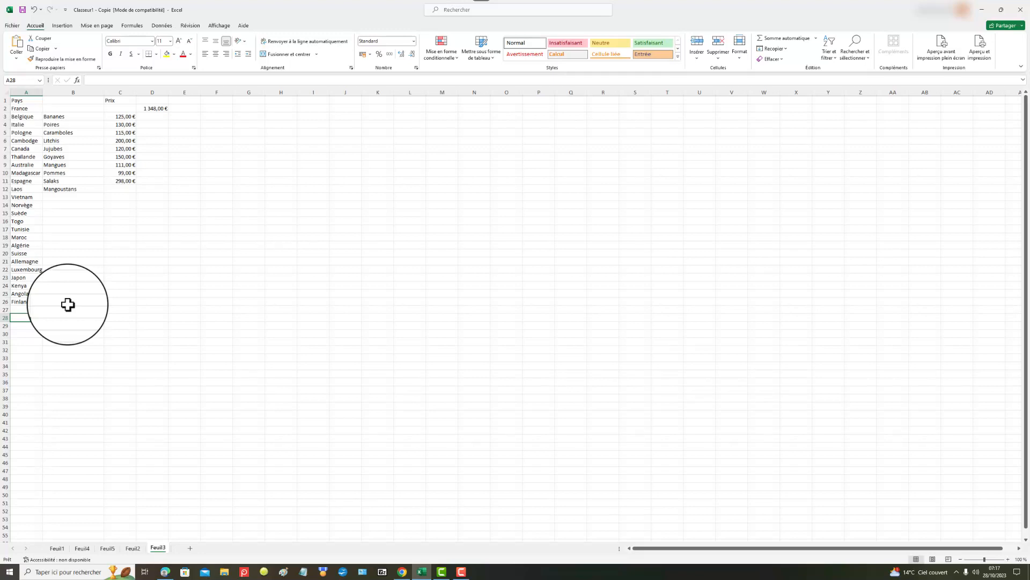
pyautogui.write('Portugal')
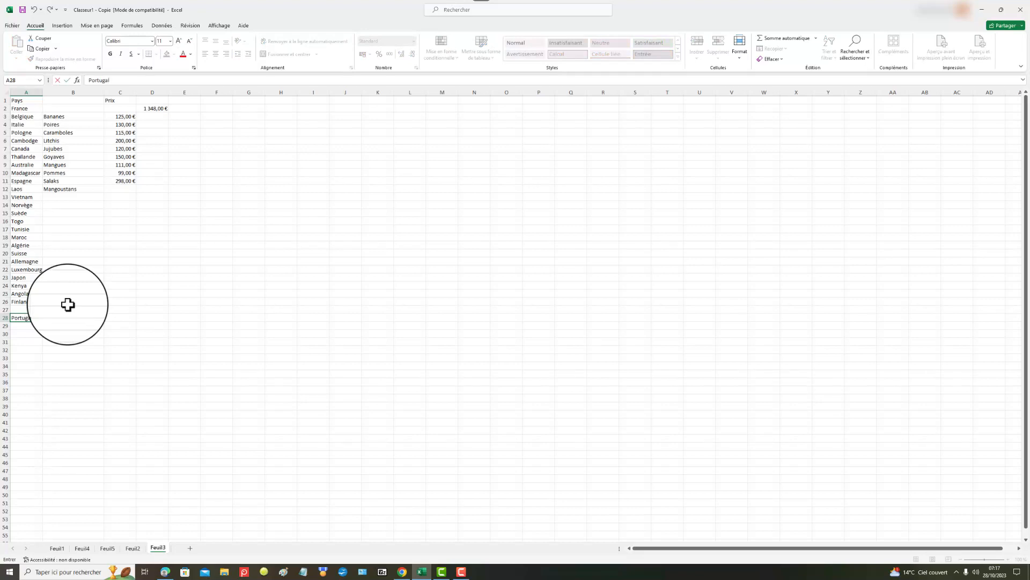
pyautogui.click(67, 205)
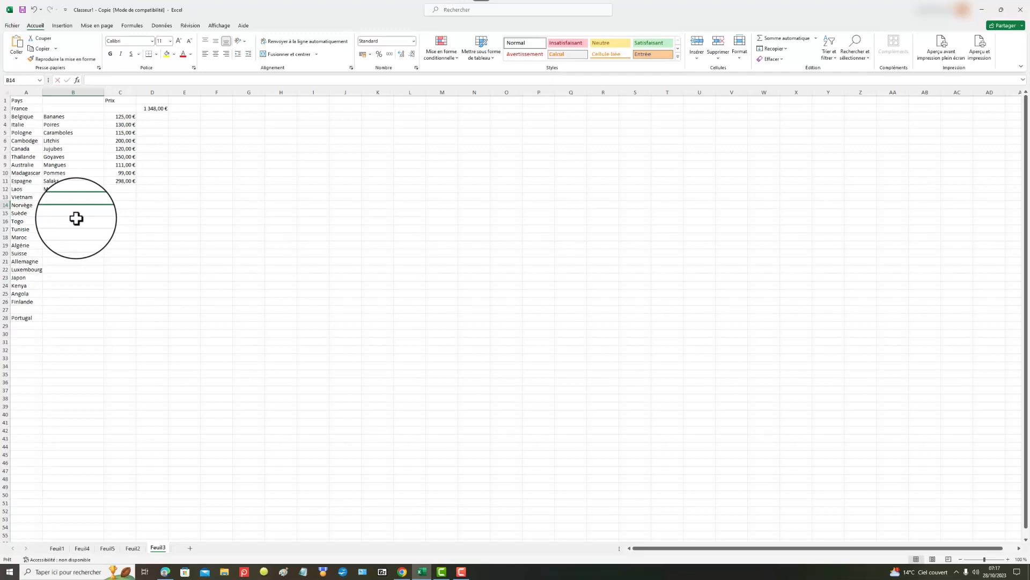
pyautogui.write('Ramboutans')
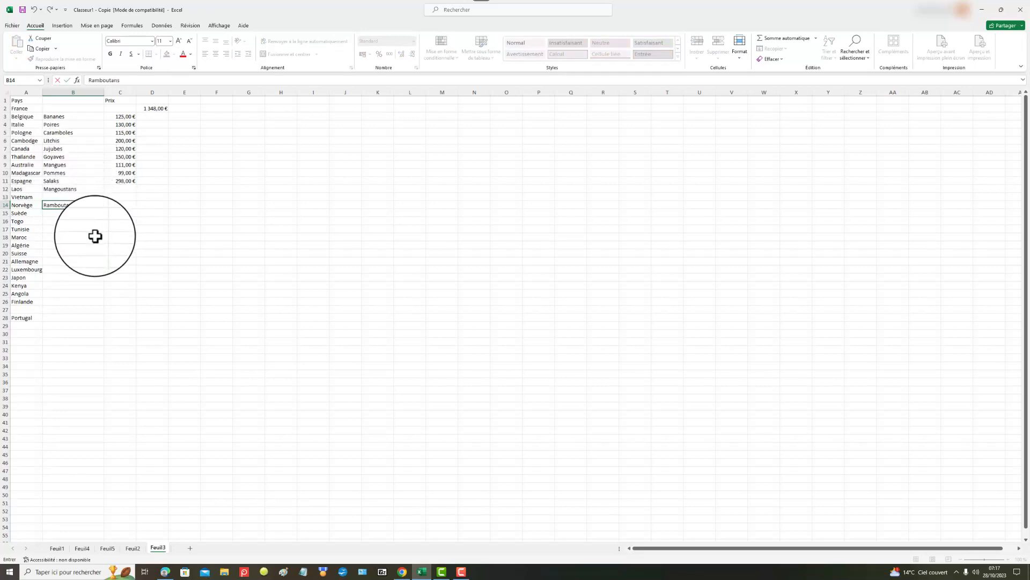
pyautogui.click(83, 285)
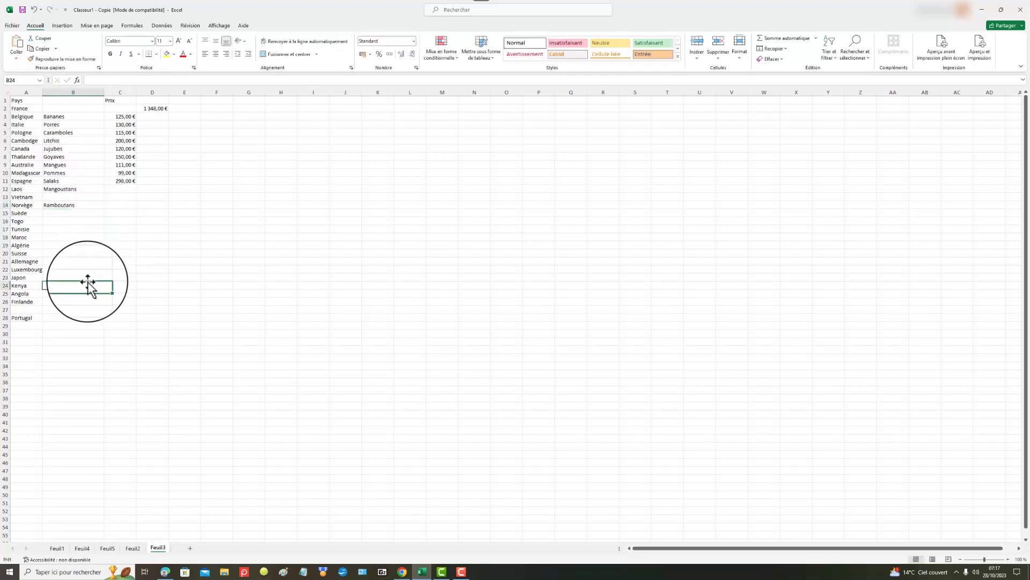
# - Try to delete the sheet rows of all empty cells (Cellules vides) across columns A and B
pyautogui.moveTo(30, 92); pyautogui.dragTo(62, 92)
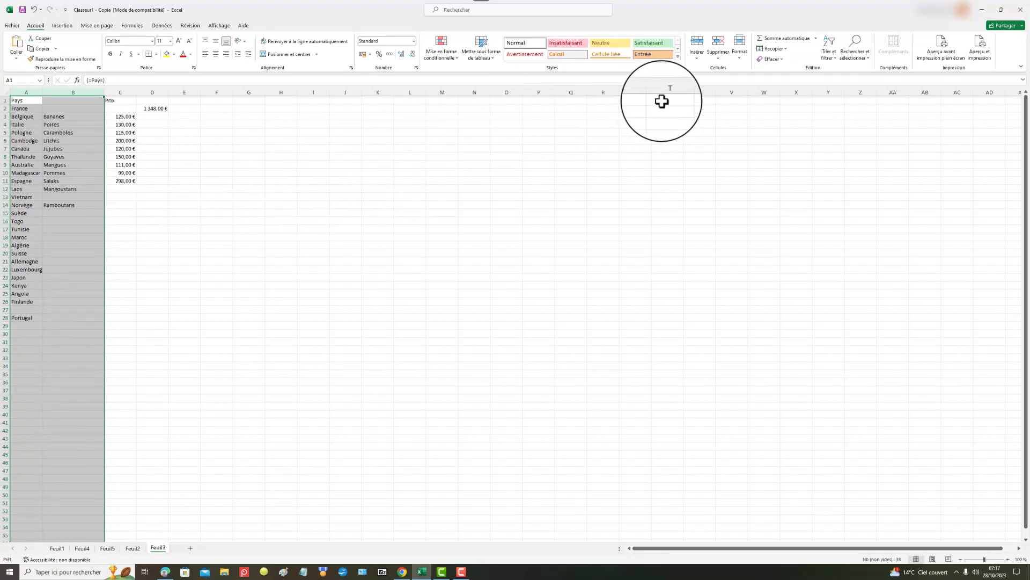
pyautogui.click(859, 53)
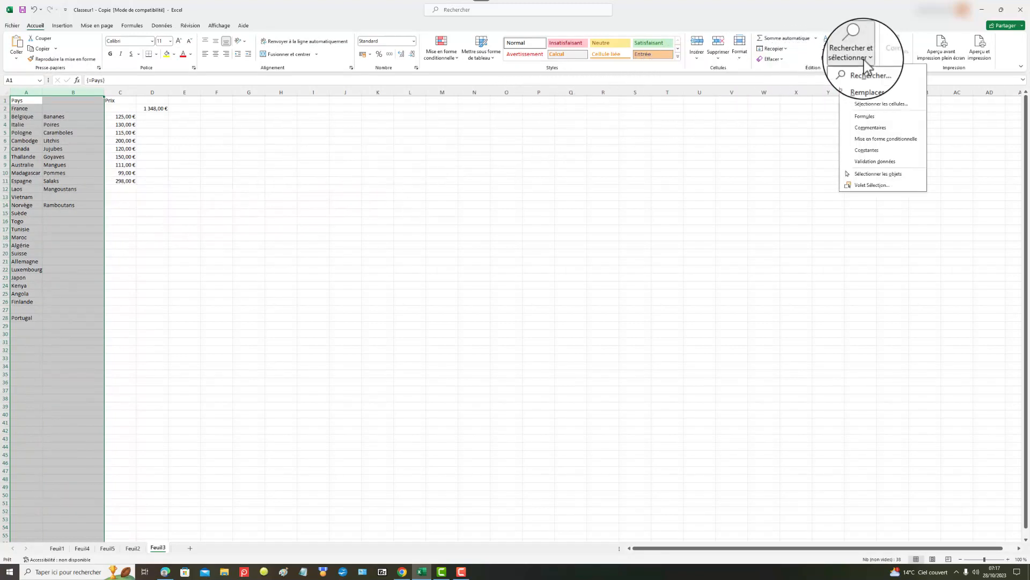
pyautogui.click(893, 105)
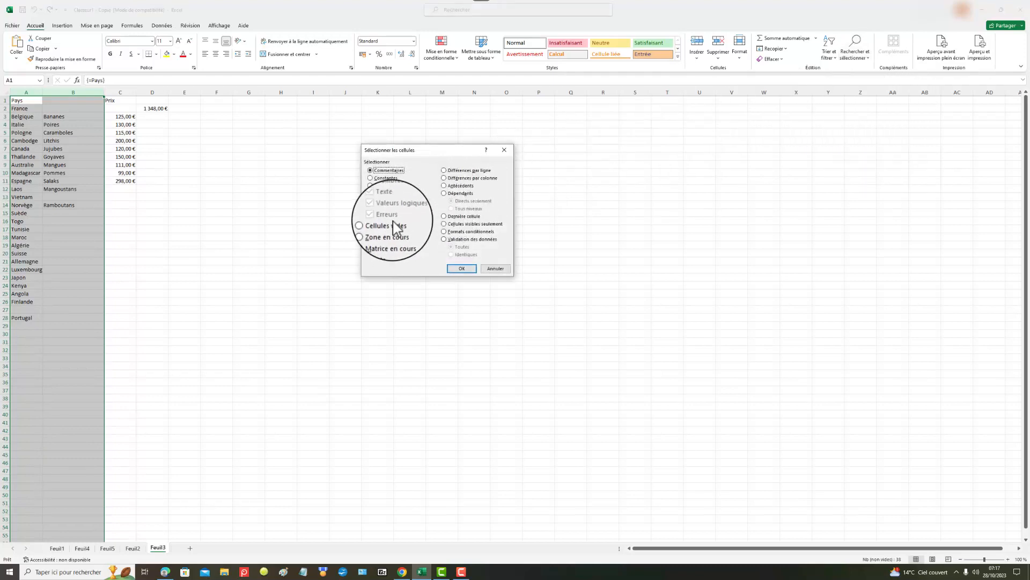
pyautogui.click(391, 223)
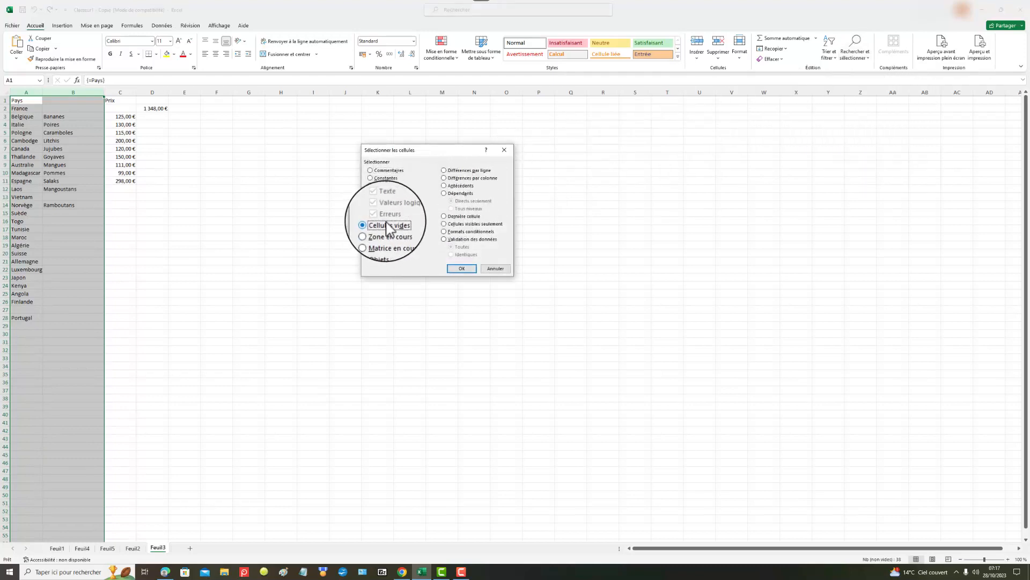
pyautogui.click(463, 269)
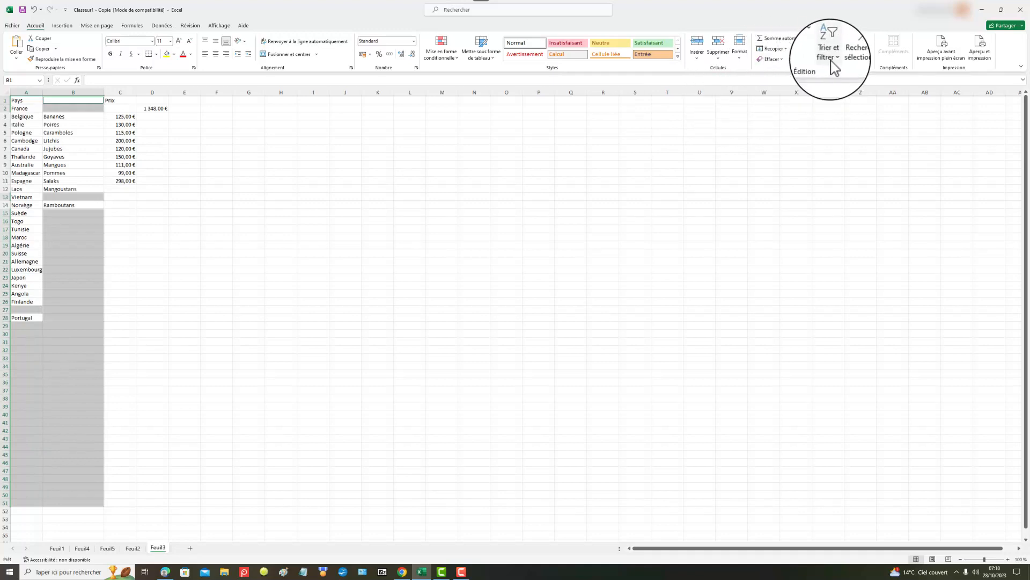
pyautogui.click(724, 57)
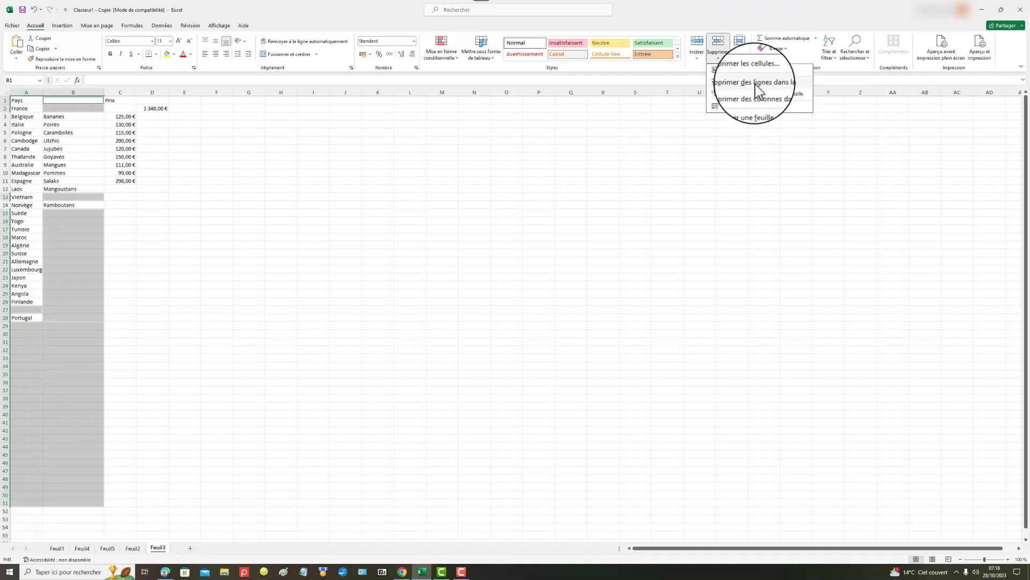
pyautogui.click(756, 85)
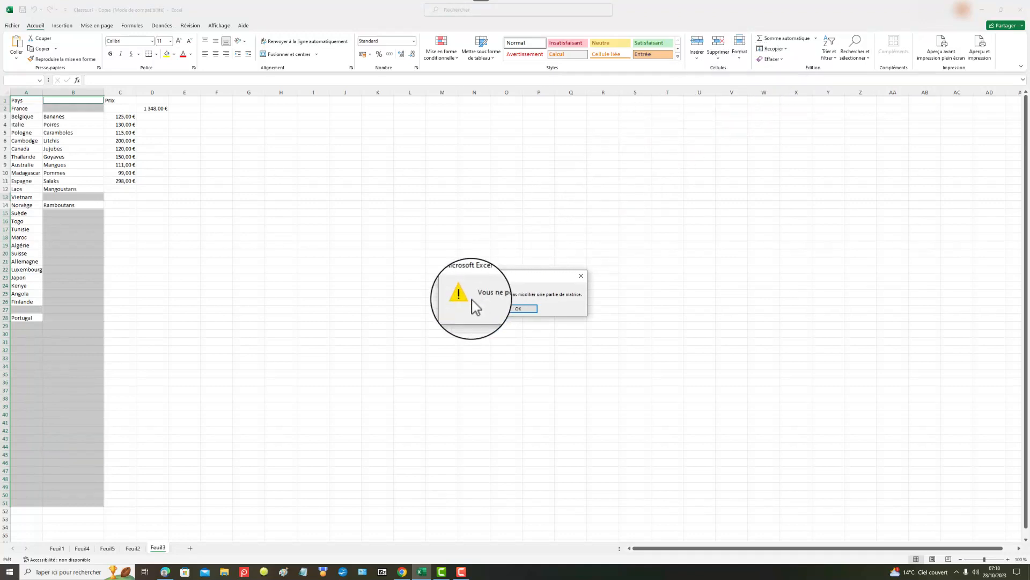
pyautogui.click(532, 314)
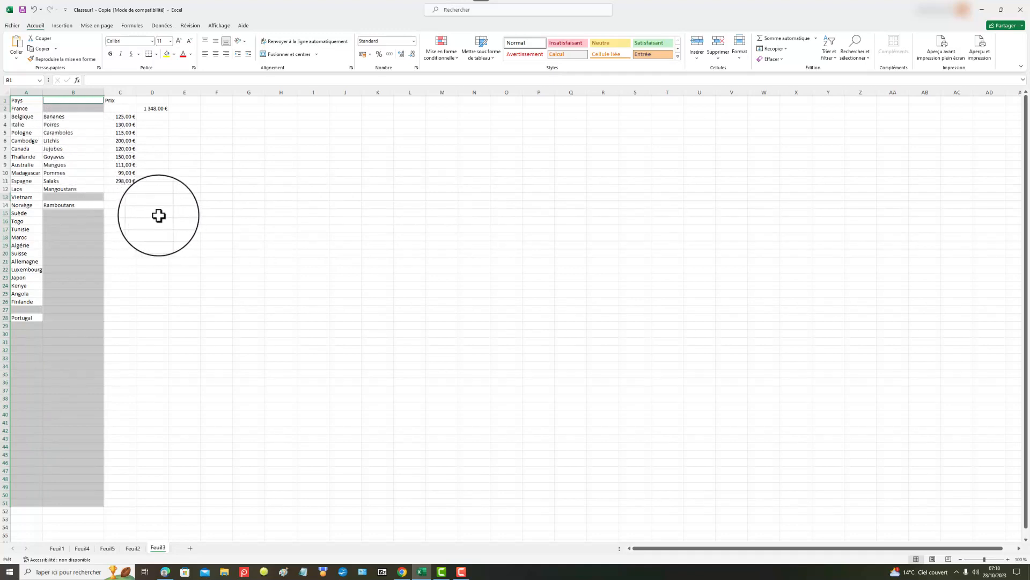
pyautogui.click(177, 224)
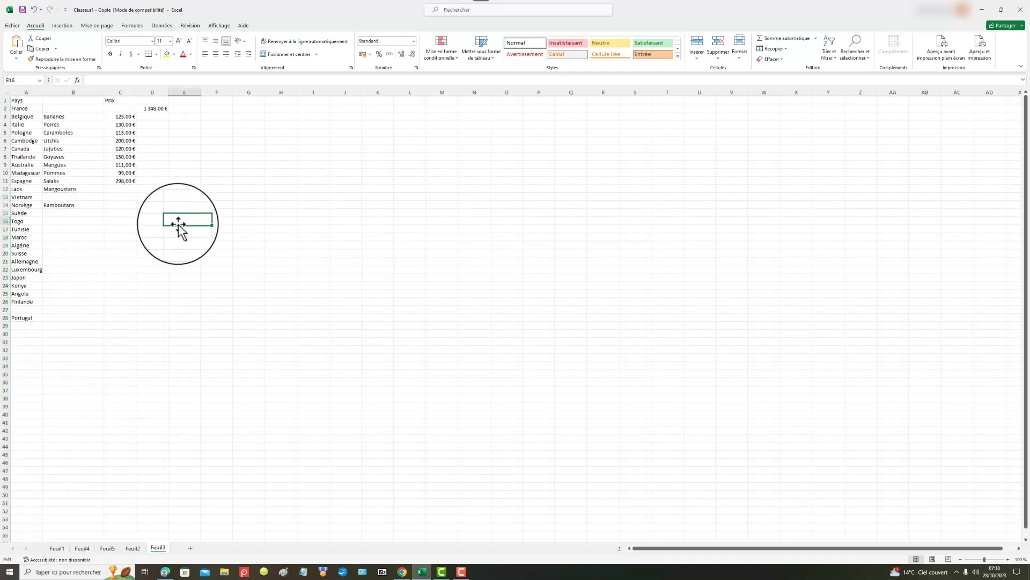